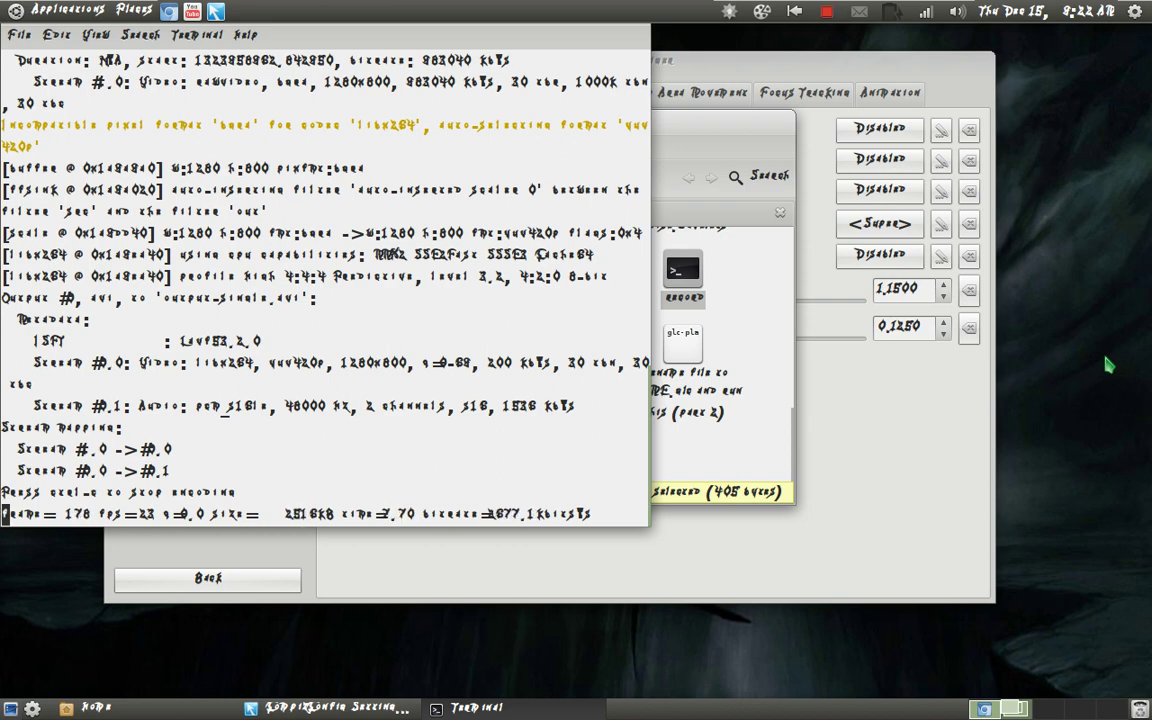
- Raise the file manager and switch it to the Home folder listing output_single.avi and glc-play files
left_click(744, 228)
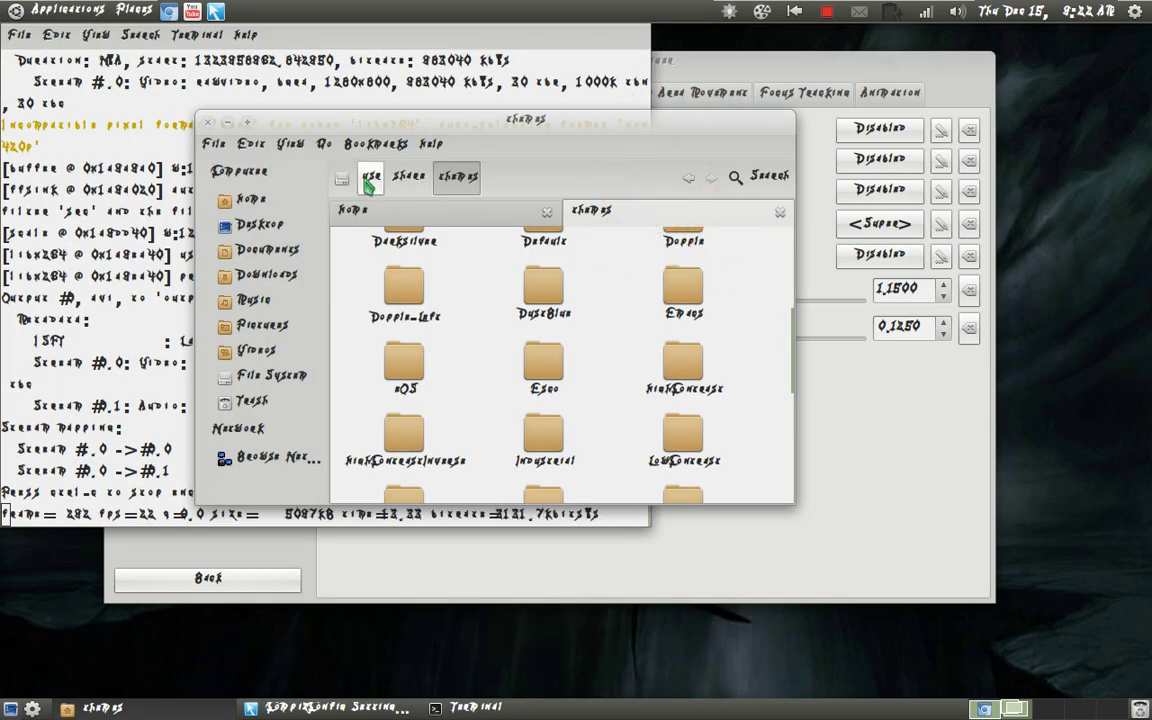
left_click(468, 216)
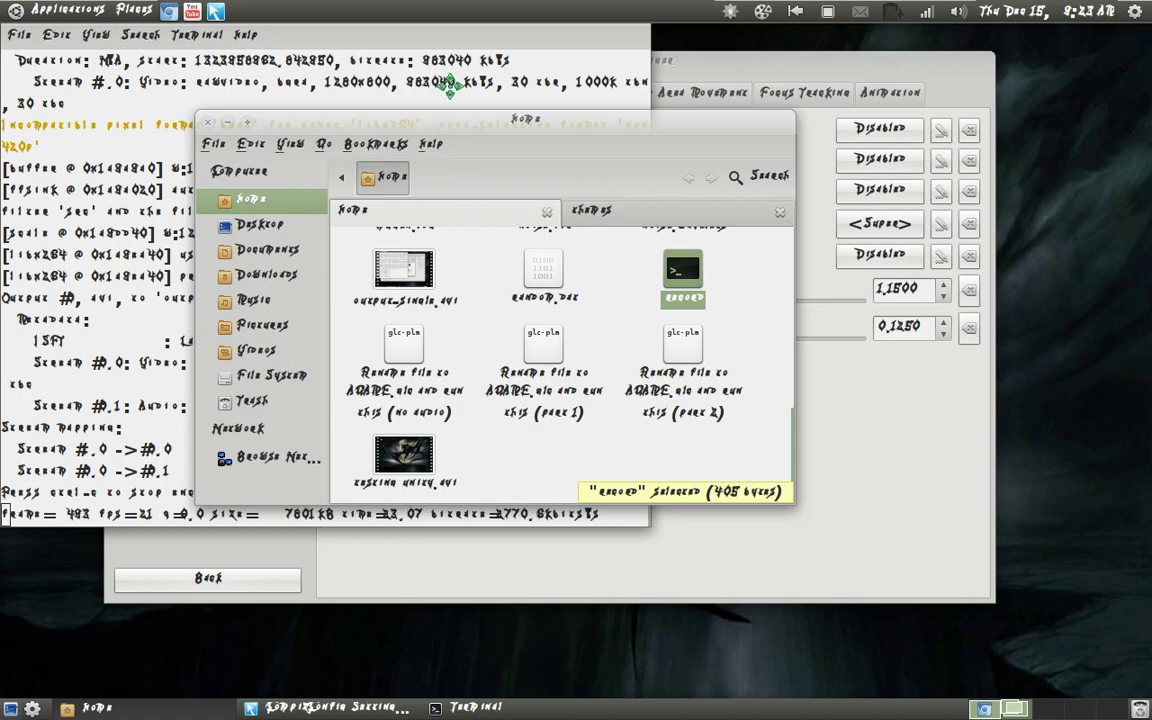
- Raise the terminal over the file manager and shift it right and down
left_click_drag(442, 82, 588, 131)
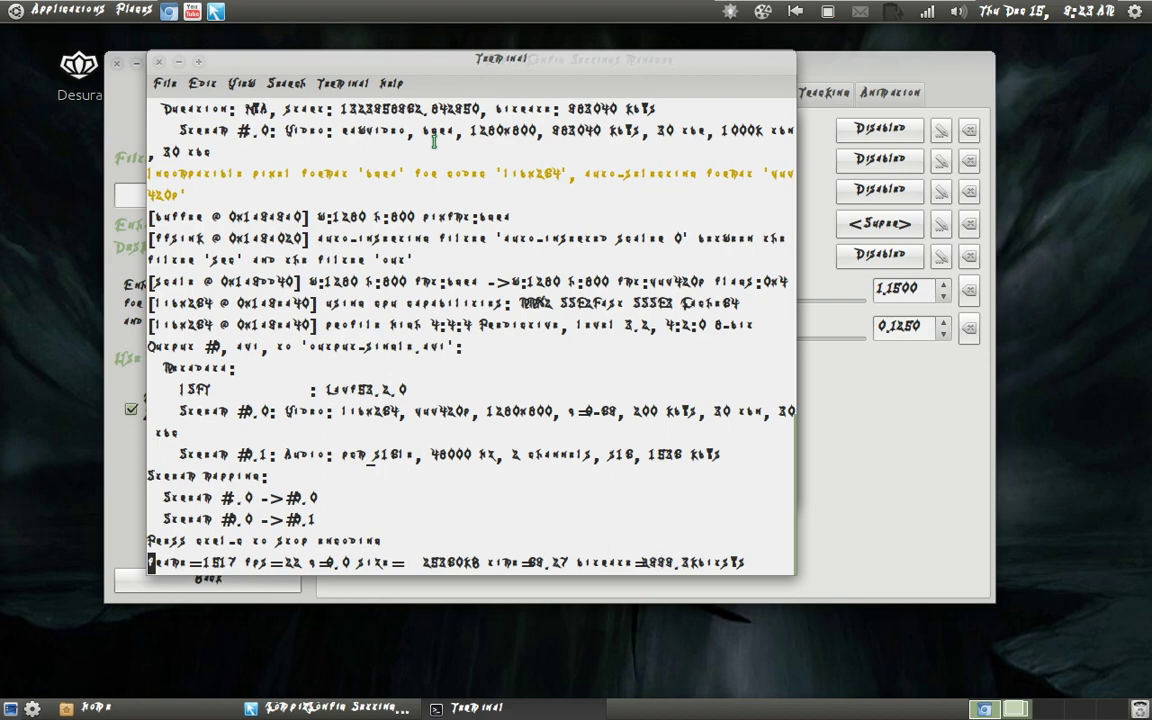
key("alt+Tab")
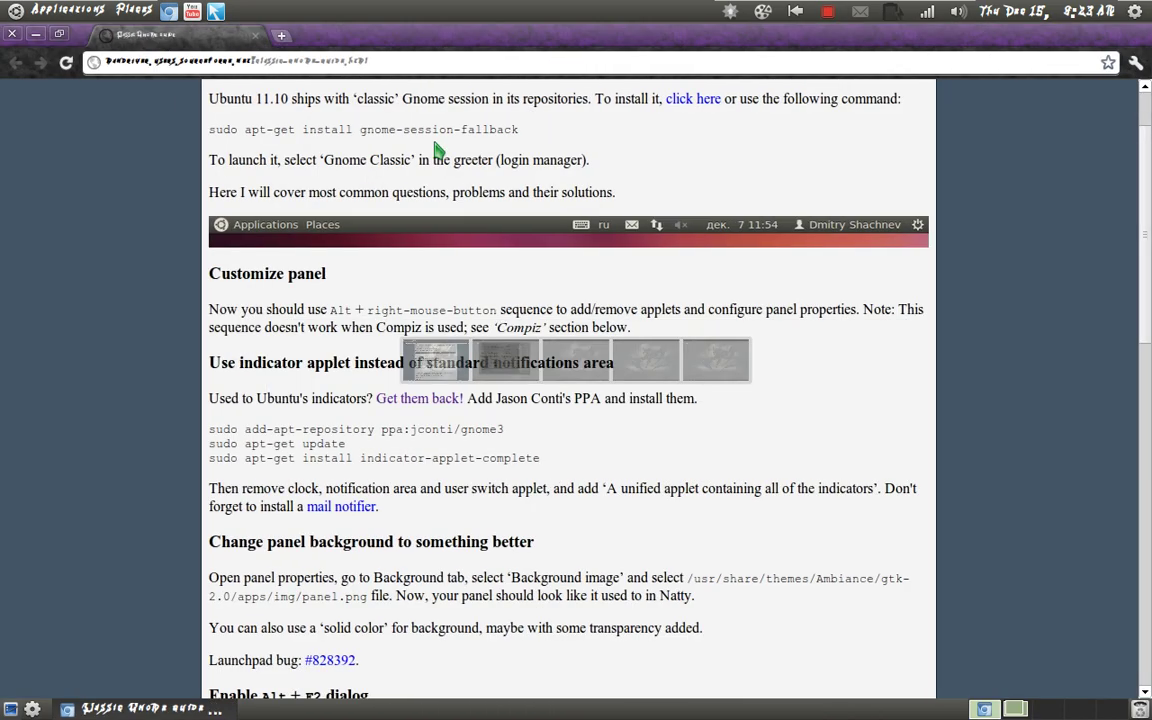
left_click_drag(441, 129, 435, 97)
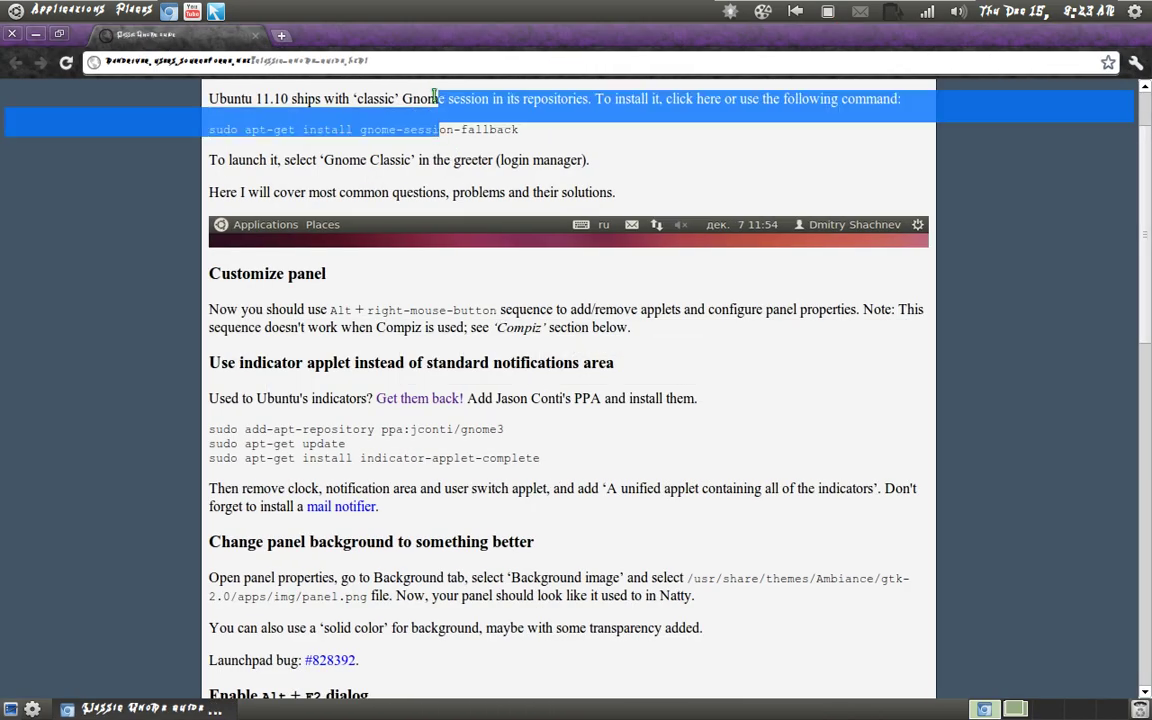
left_click(830, 288)
scroll(830, 288, "up", 2)
scroll(830, 288, "down", 15)
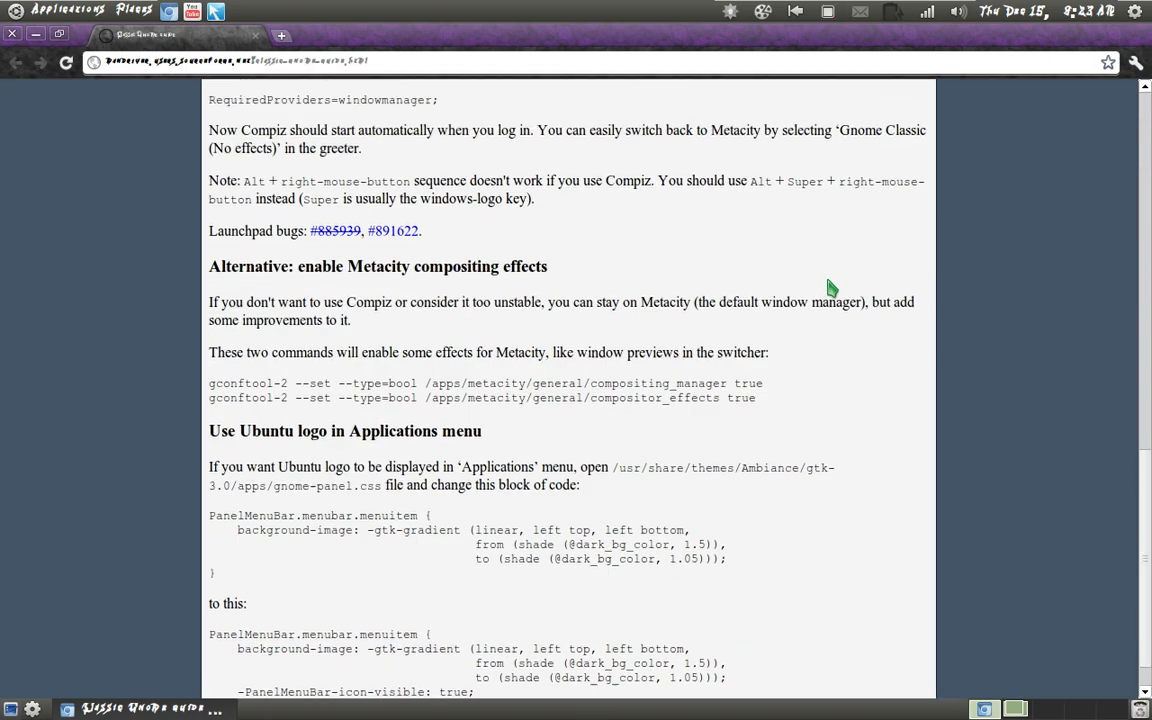
scroll(830, 288, "up", 15)
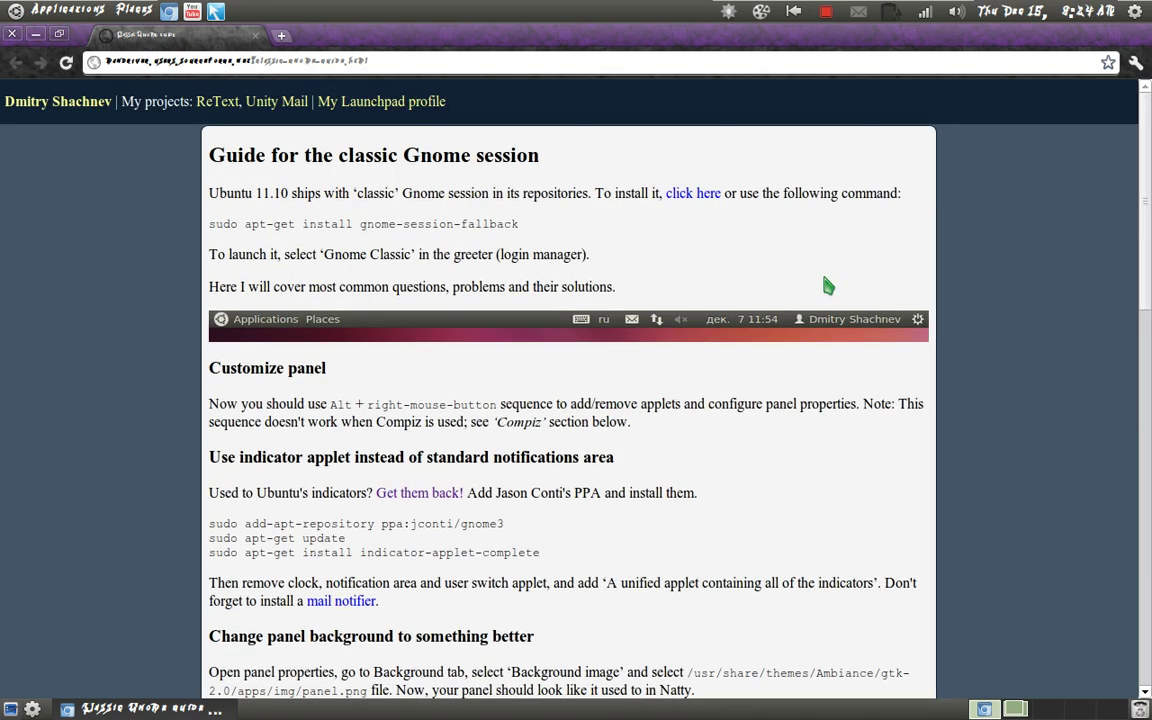
key("ctrl+alt+Right")
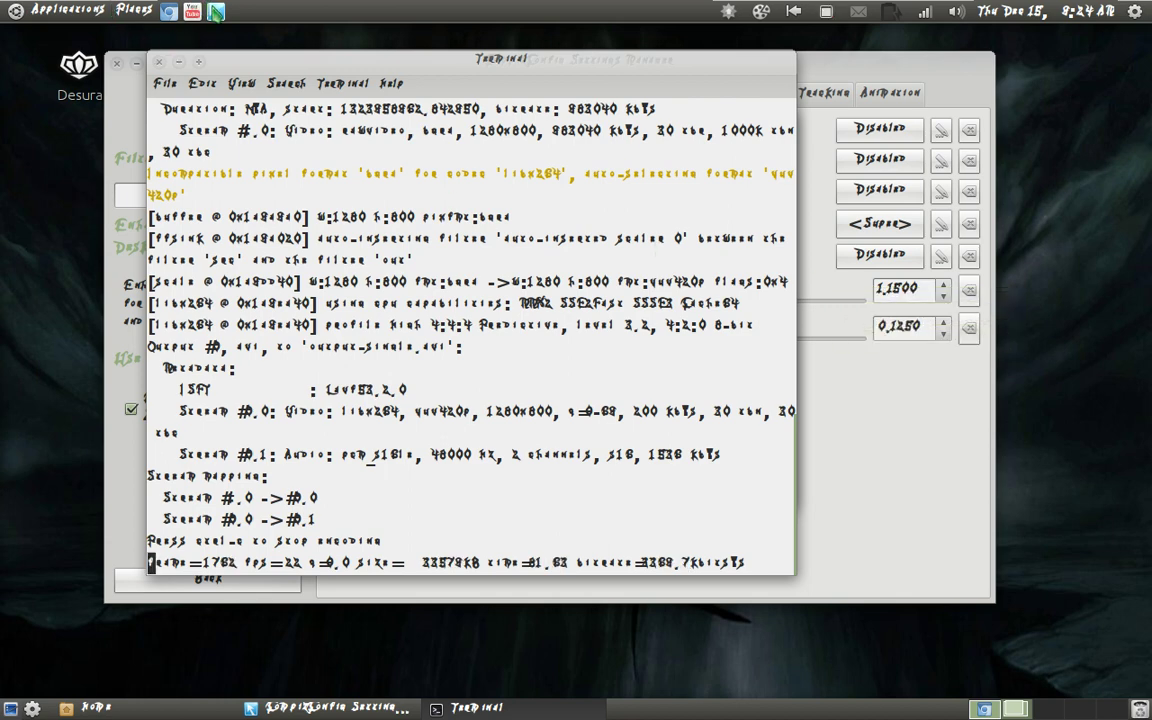
- Take the CompizConfig launcher off the top panel with Remove From Panel, after a brief Move attempt
right_click(215, 11)
left_click(237, 14)
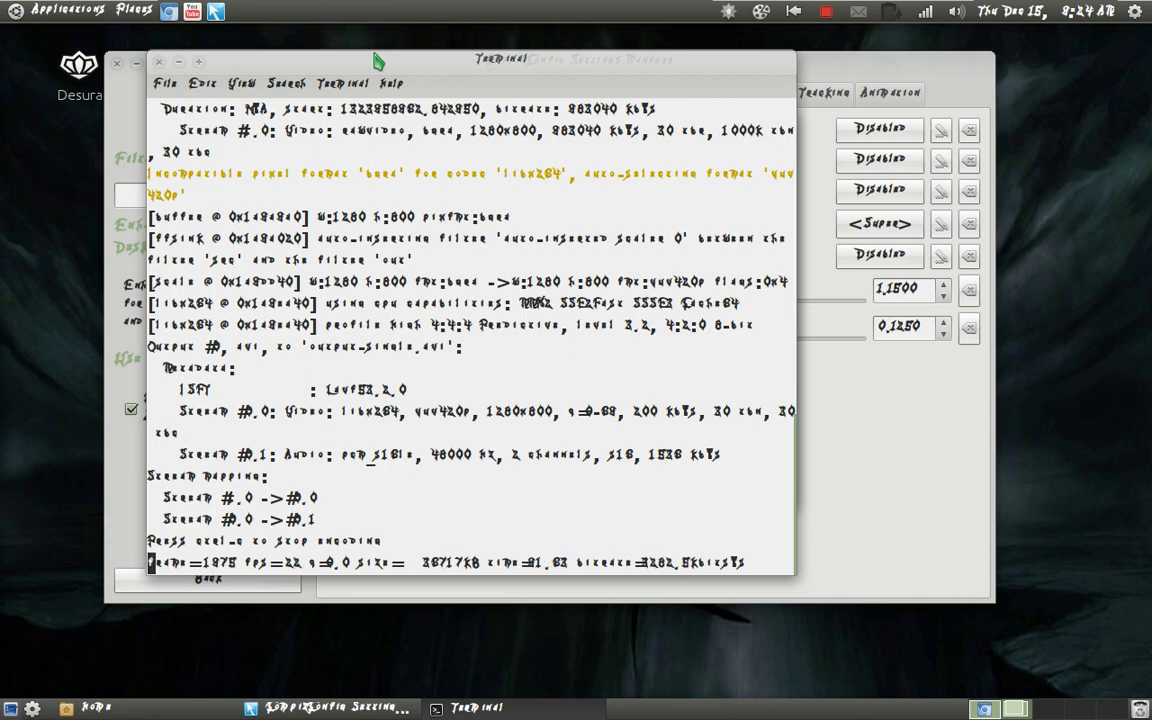
right_click(213, 12)
right_click(215, 12)
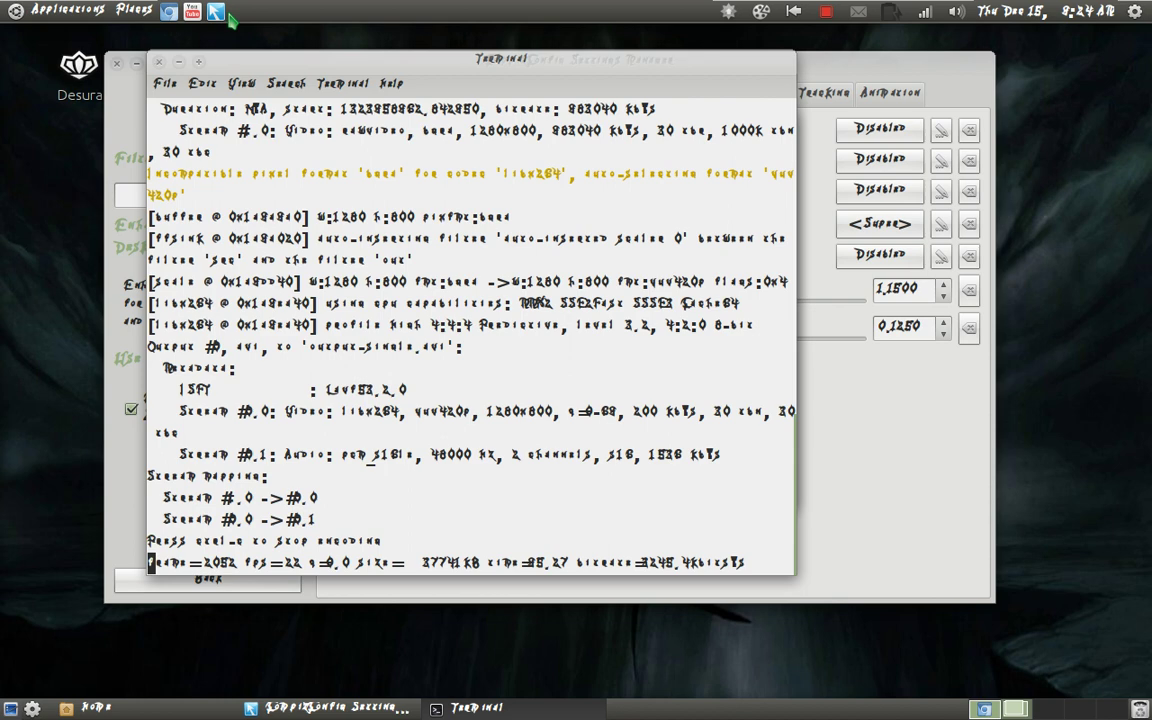
right_click(216, 12)
left_click(250, 42)
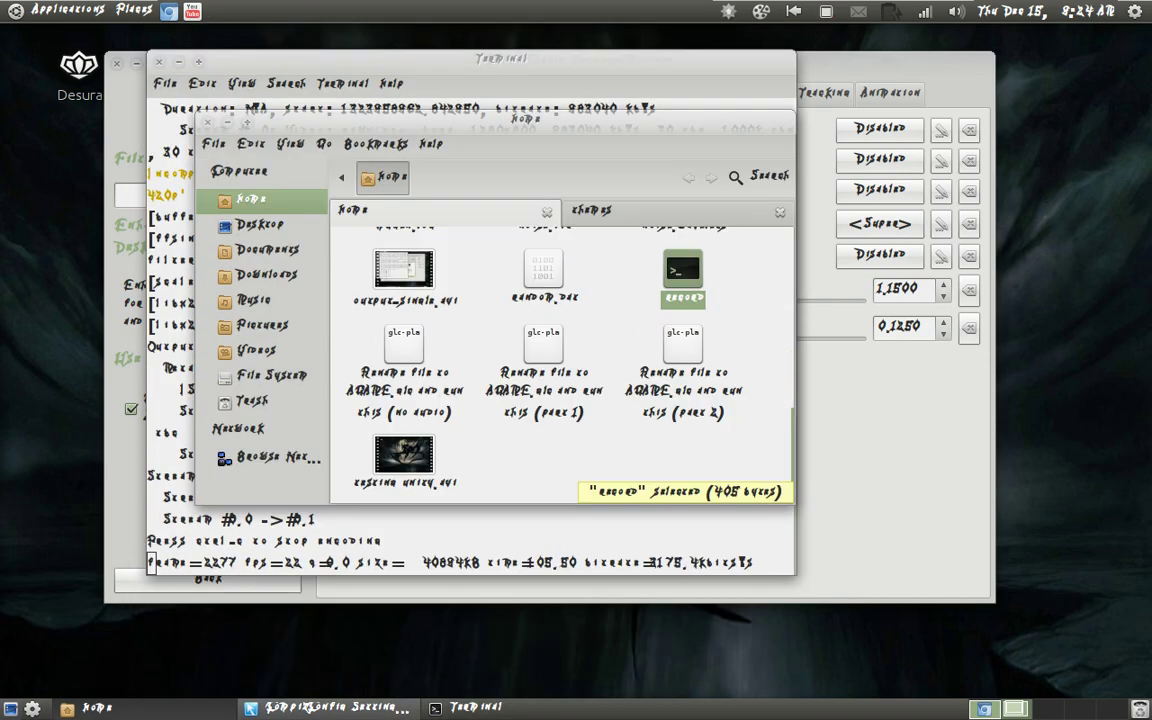
- Raise, minimize and restore the CompizConfig window, then return the terminal to the front
left_click(330, 708)
left_click(330, 708)
left_click(330, 708)
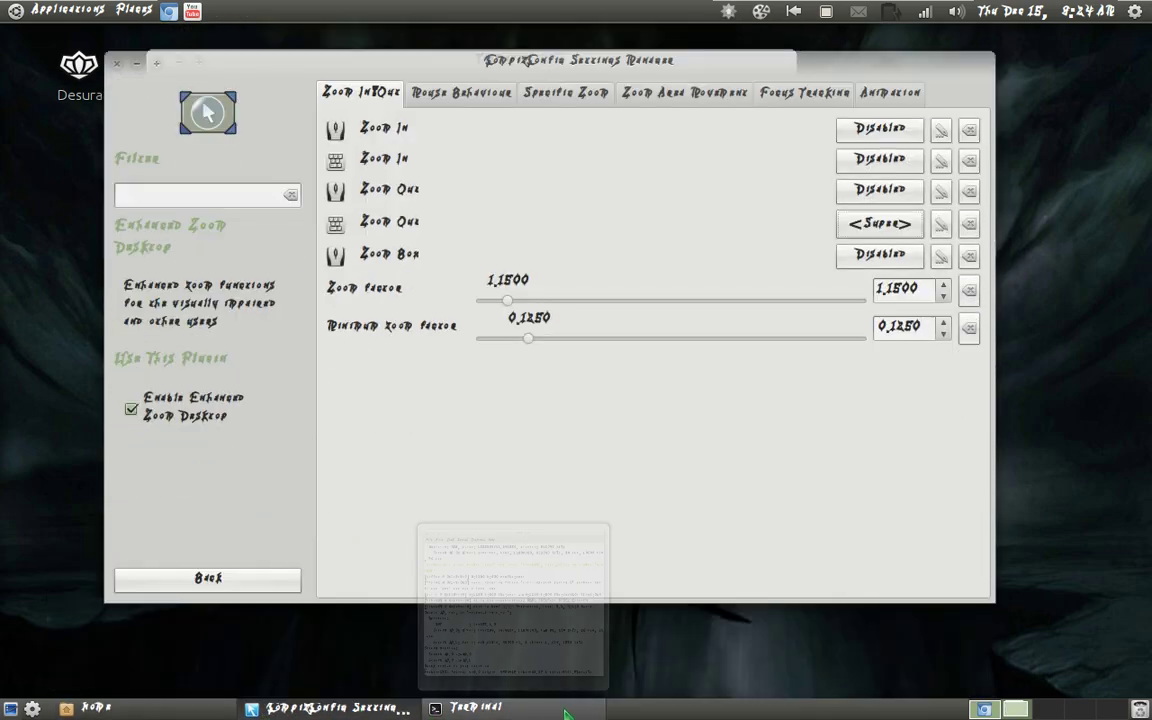
left_click(565, 712)
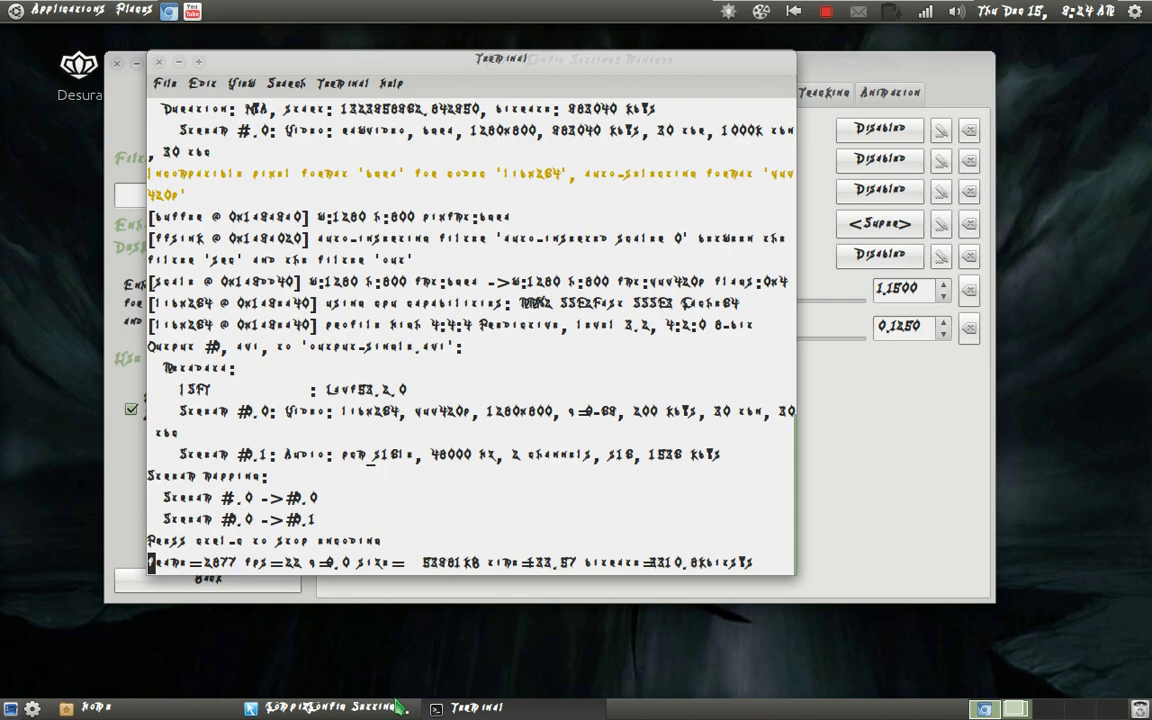
- Switch to Chrome and open the bookmarked 'Dare To Be Different' article in a new tab
key("alt+Tab")
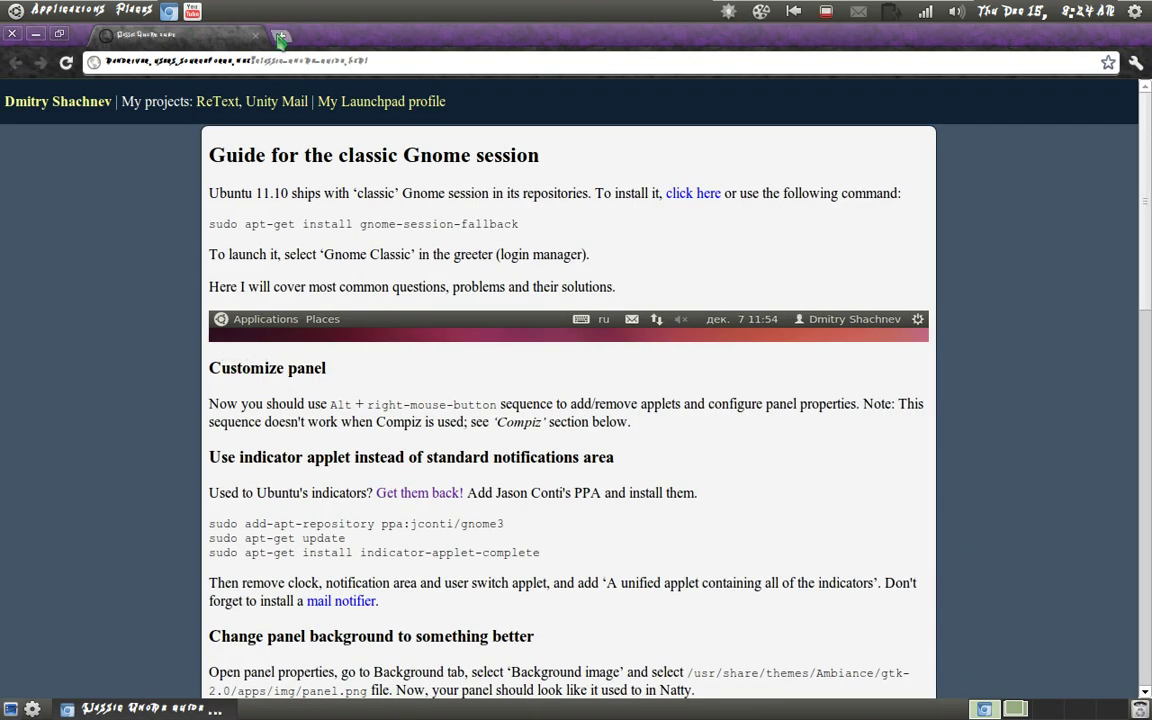
left_click(281, 37)
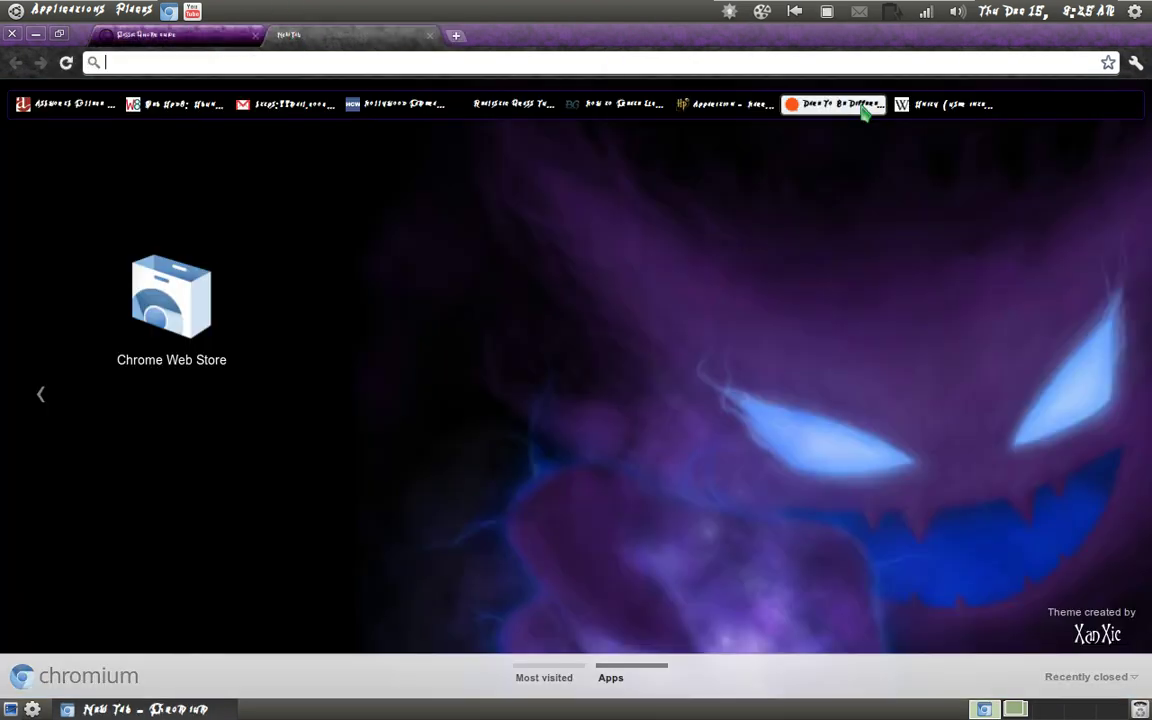
left_click(862, 106)
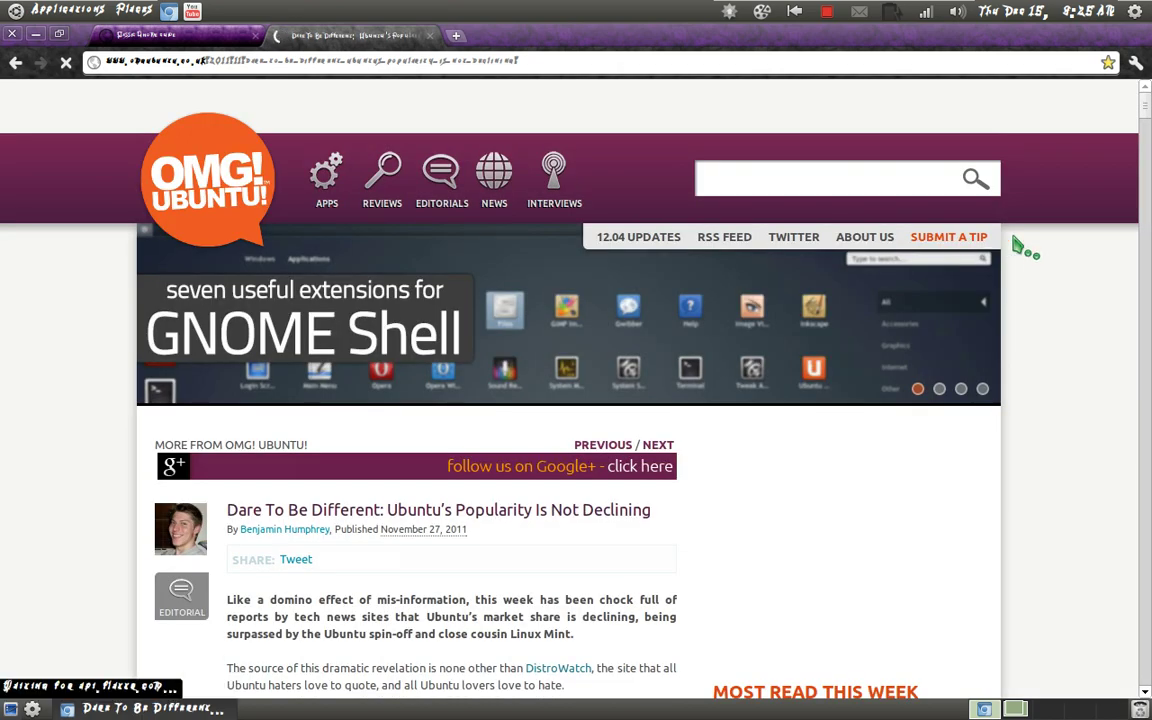
- Scroll through the article's argument questioning DistroWatch as a popularity measure
scroll(1080, 455, "down", 1)
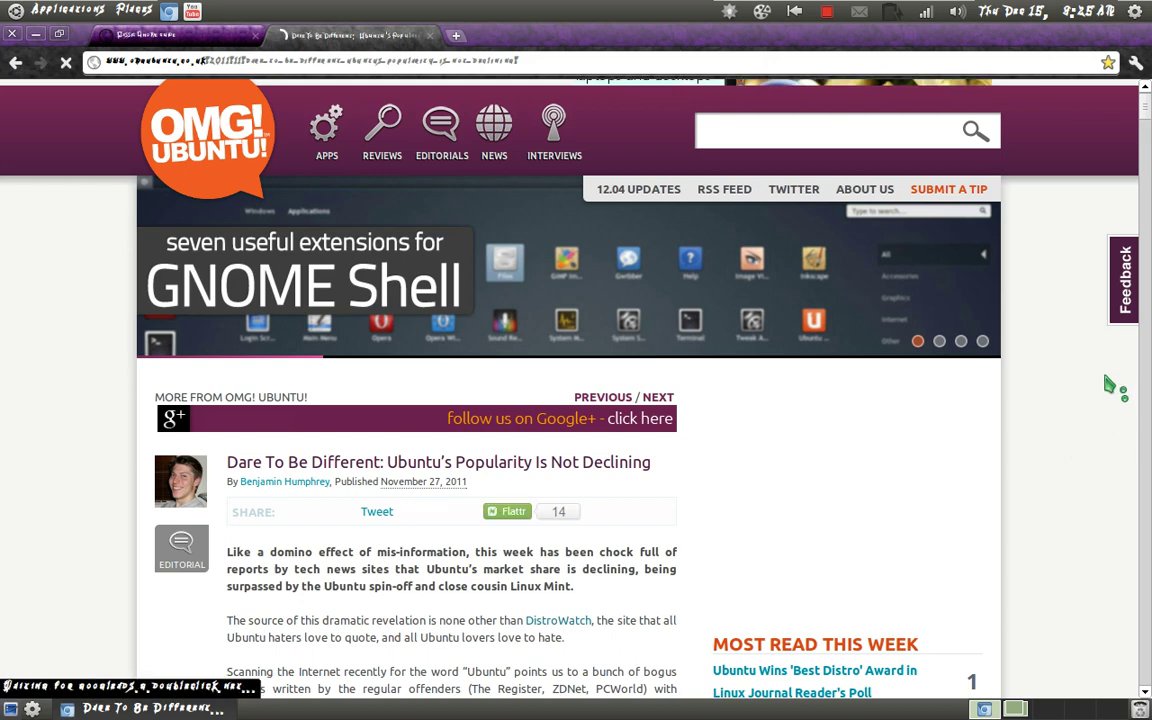
scroll(240, 560, "down", 1)
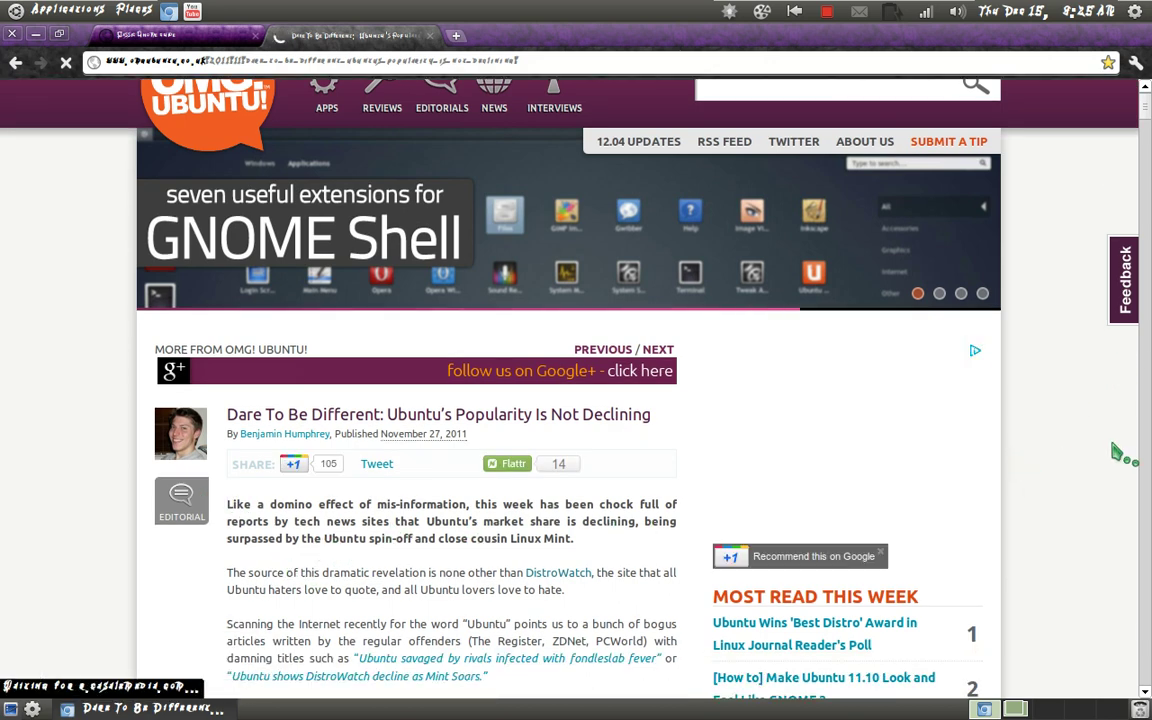
scroll(1116, 452, "down", 15)
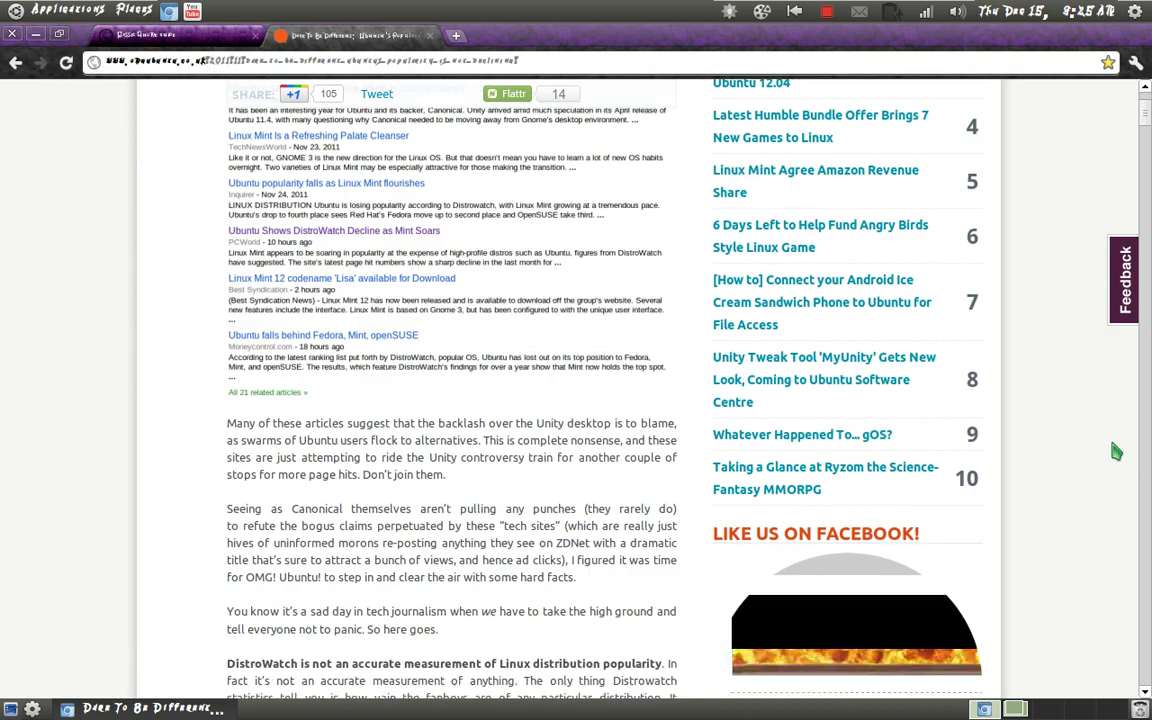
scroll(1116, 452, "up", 4)
scroll(1116, 452, "down", 10)
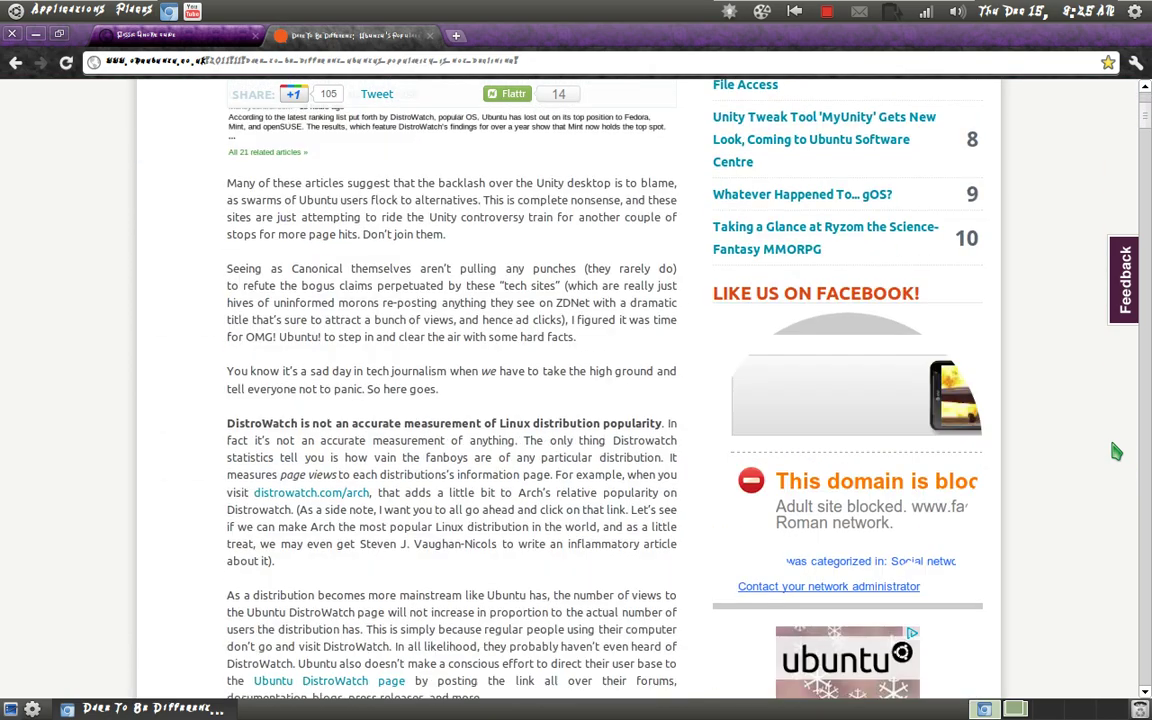
scroll(1116, 452, "down", 1)
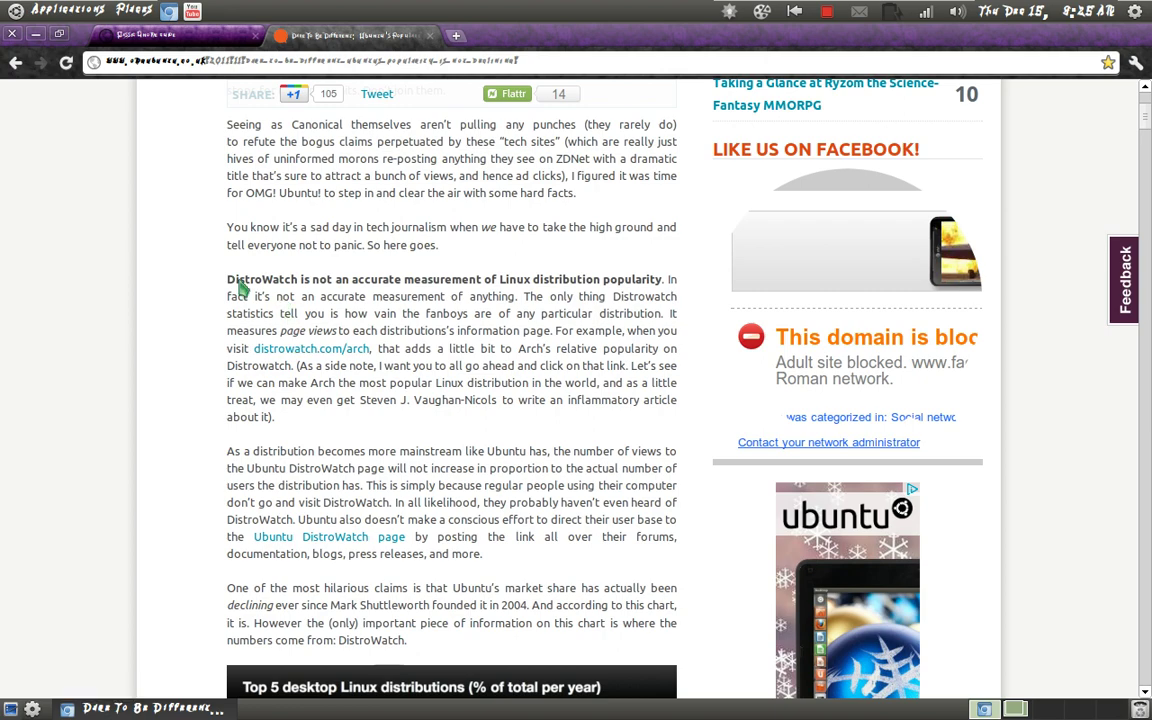
left_click_drag(236, 281, 577, 281)
scroll(1030, 358, "down", 20)
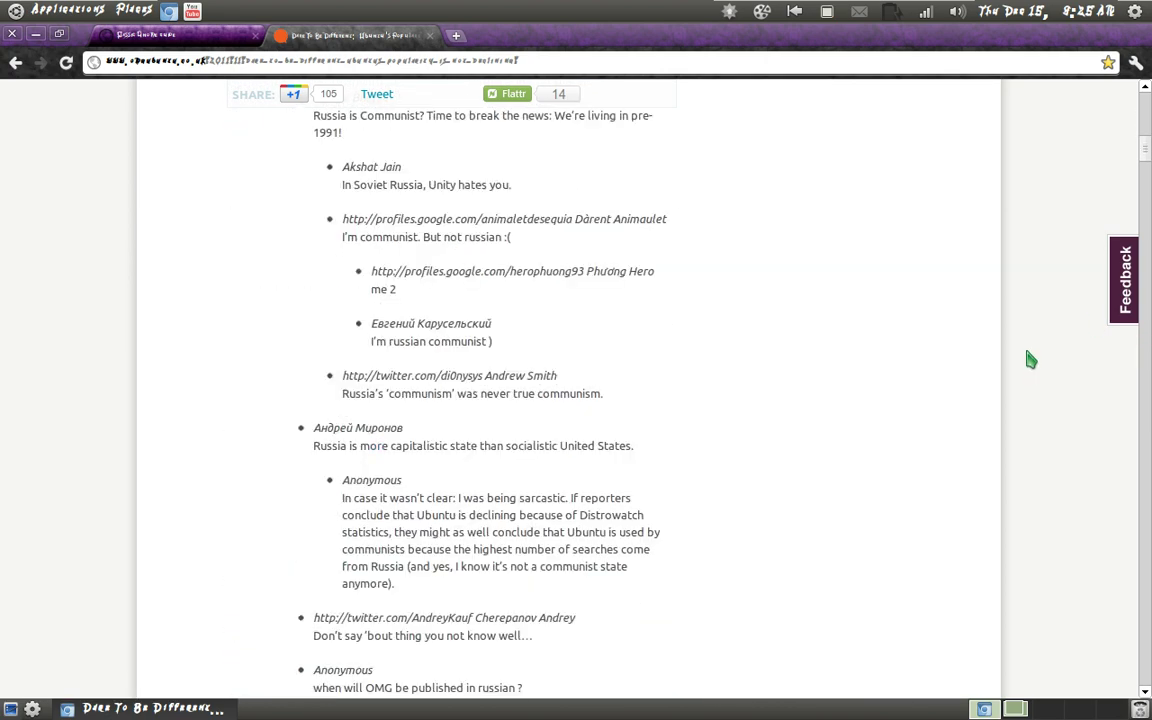
scroll(1030, 358, "up", 20)
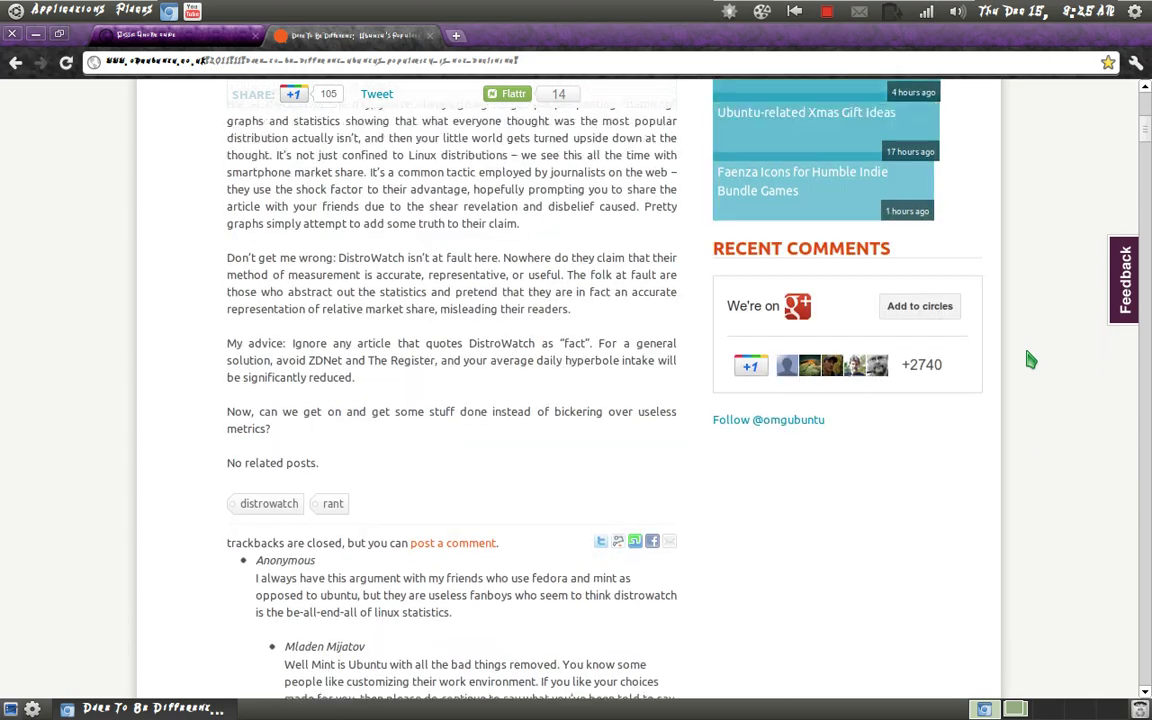
scroll(1030, 358, "up", 8)
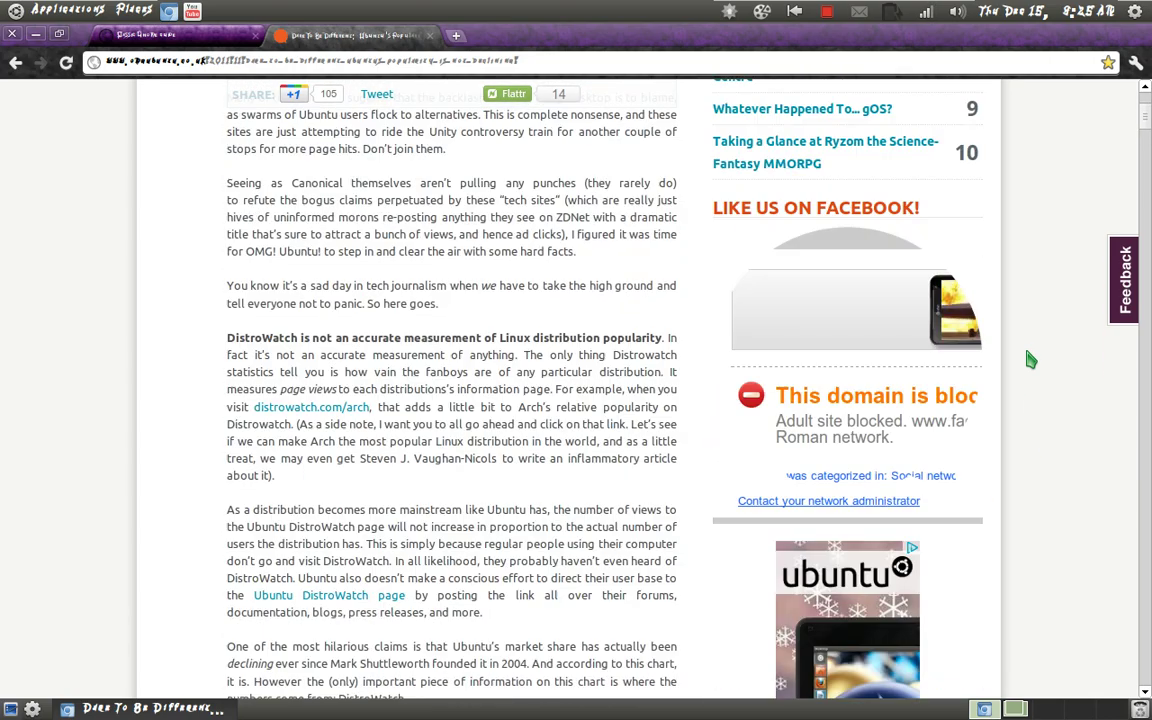
scroll(1030, 358, "down", 4)
scroll(1030, 358, "down", 20)
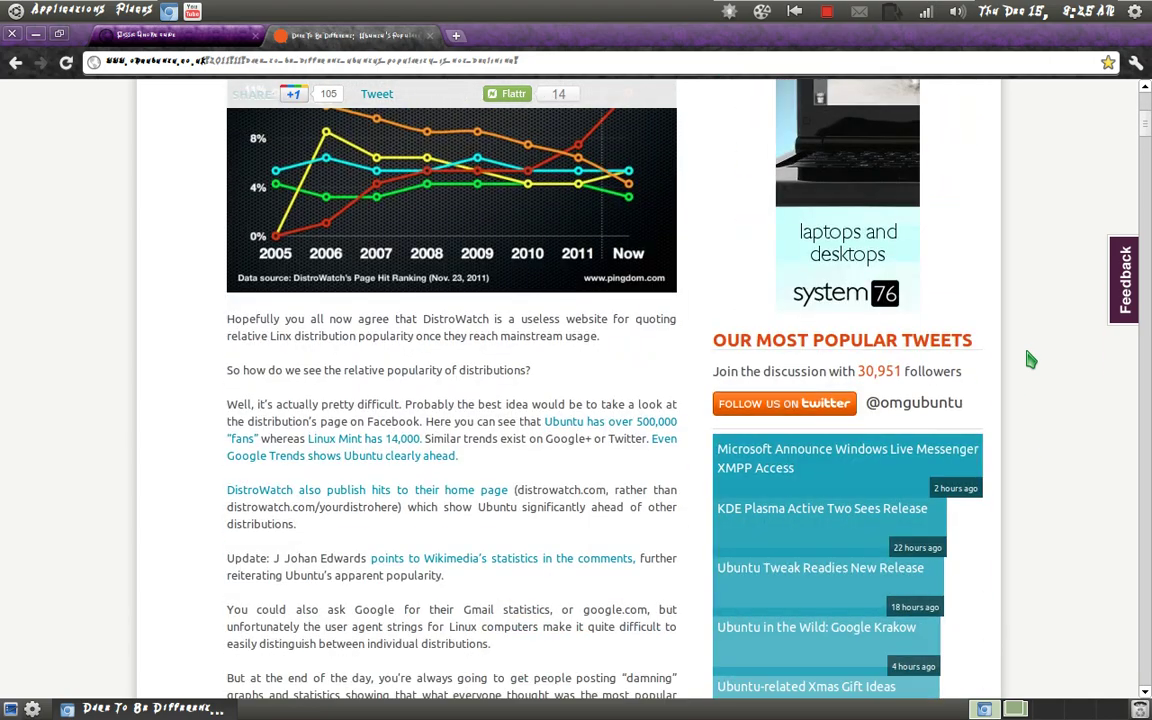
scroll(1030, 358, "down", 7)
scroll(1030, 358, "up", 13)
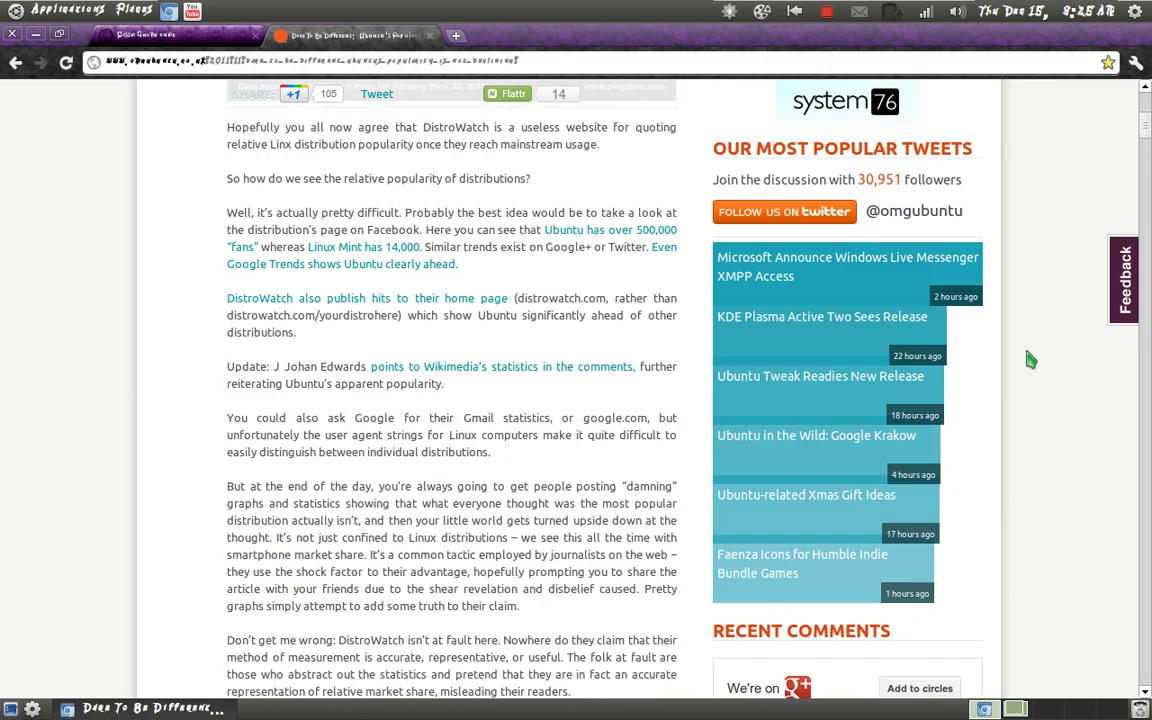
scroll(1030, 358, "down", 2)
scroll(1030, 358, "up", 2)
- Select the sentence about Linux Mint's 14,000 fans in the article
left_click_drag(356, 229, 678, 244)
left_click(514, 265)
left_click_drag(432, 246, 270, 247)
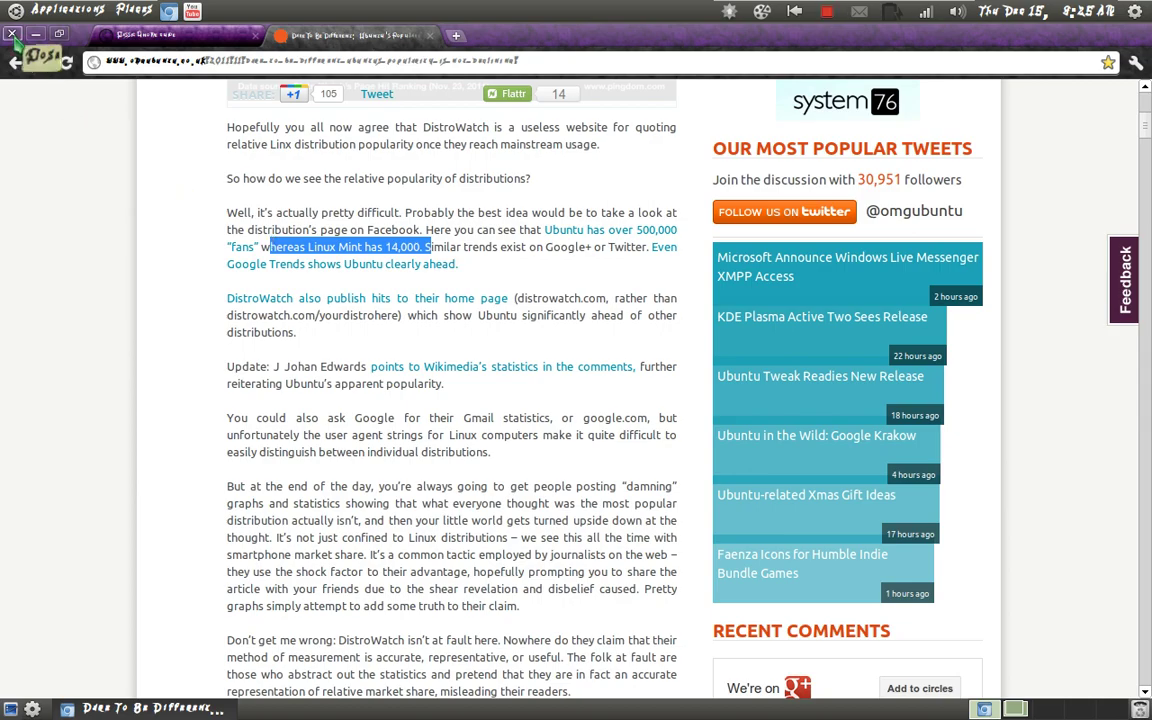
- Minimize Chrome and switch to the terminal running the libx264 encode of output_single.avi
left_click(35, 34)
key("alt+Tab")
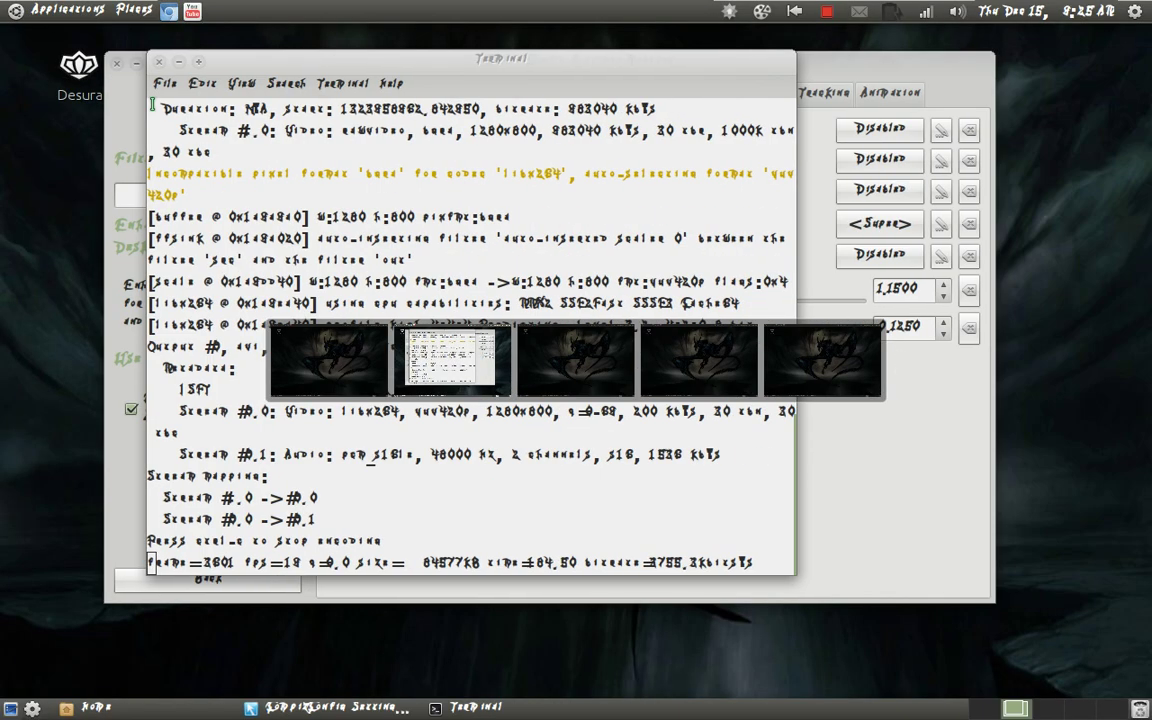